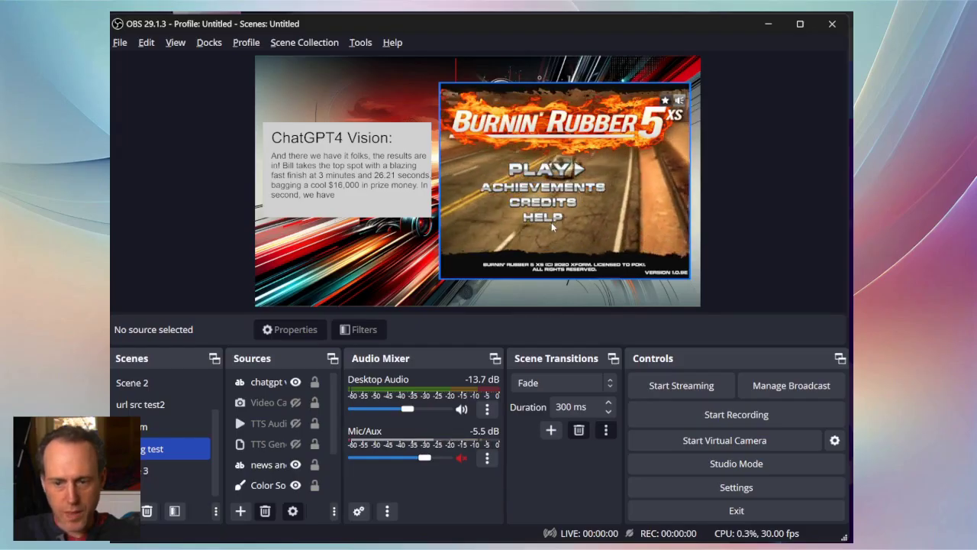
- Open the HTTP request builder of the send image URL source
{"action": "scroll", "coordinate": [267, 443], "scroll_direction": "down", "scroll_amount": 3}
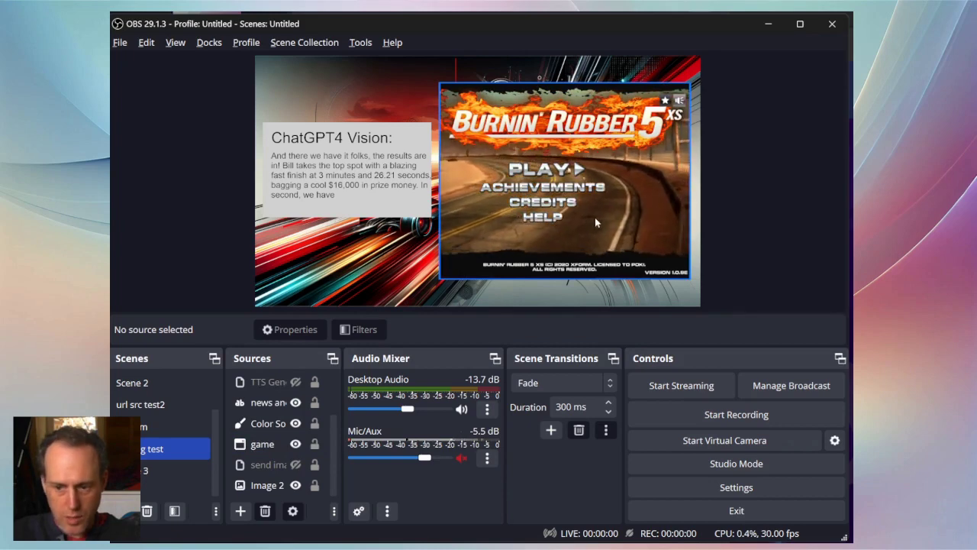
{"action": "left_click", "coordinate": [252, 445]}
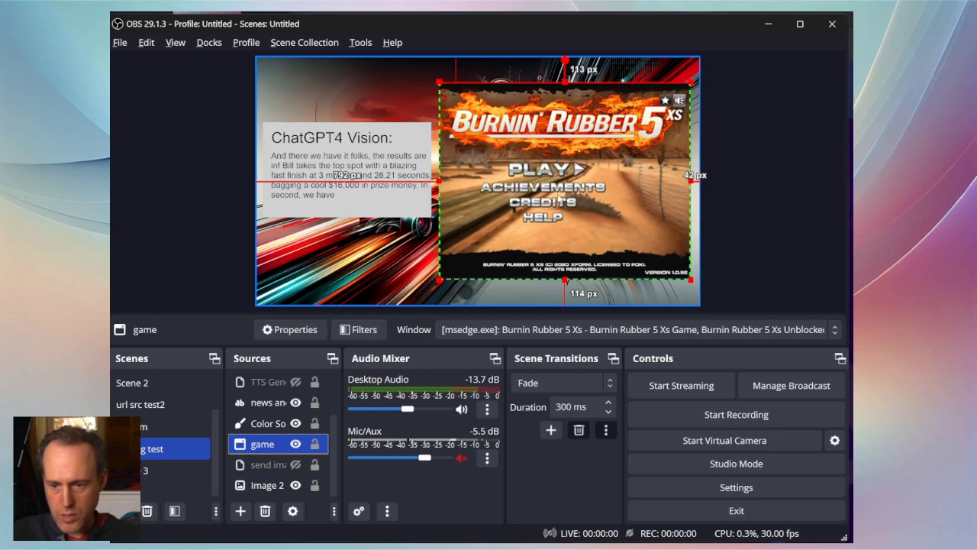
{"action": "left_click", "coordinate": [797, 238]}
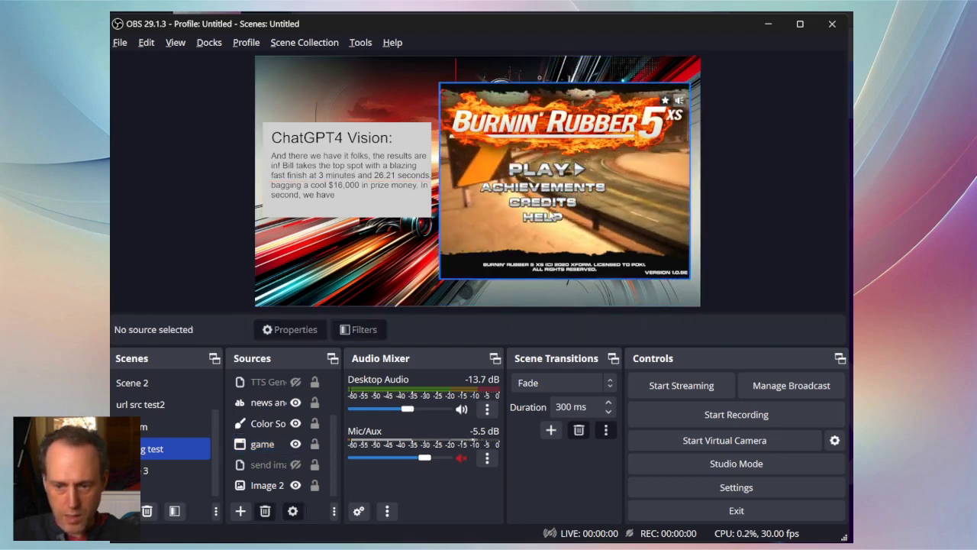
{"action": "left_click", "coordinate": [263, 465]}
{"action": "left_click", "coordinate": [291, 329]}
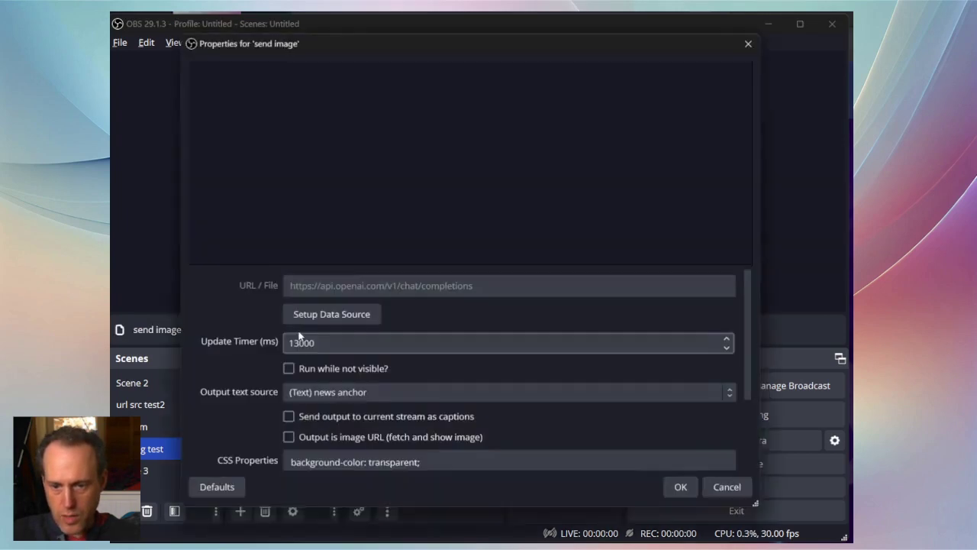
{"action": "left_click", "coordinate": [329, 313]}
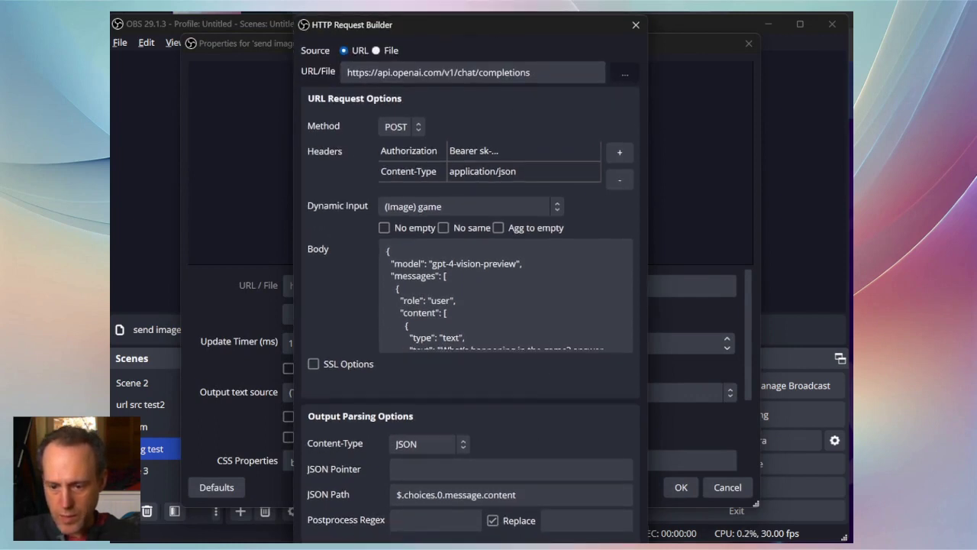
- Browse the Dynamic Input list to see which sources can serve as image input
{"action": "left_click", "coordinate": [412, 207]}
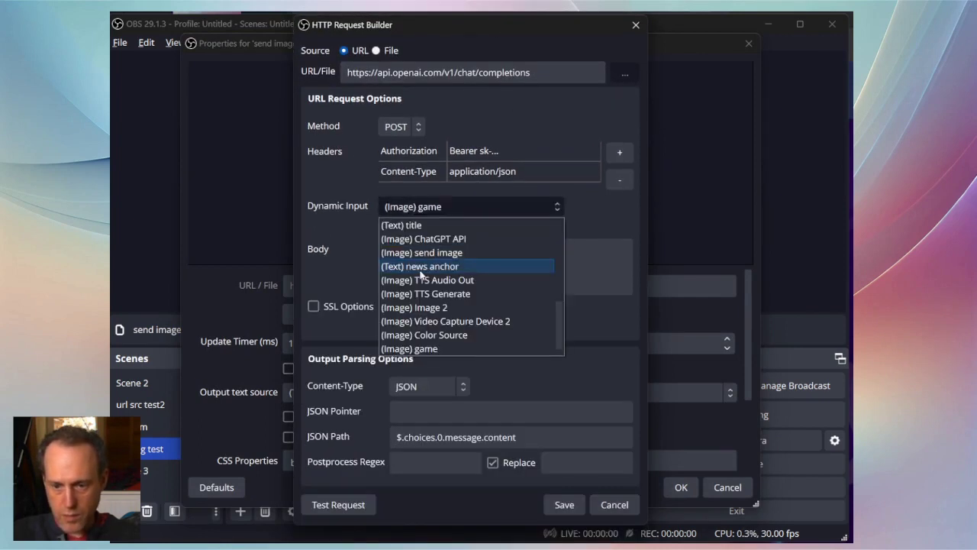
{"action": "scroll", "coordinate": [428, 315], "scroll_direction": "down", "scroll_amount": 1}
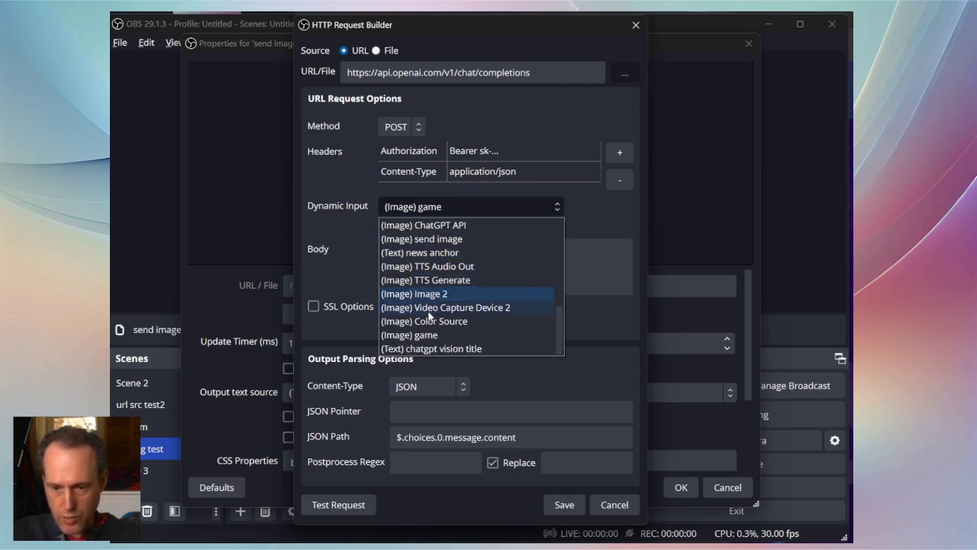
{"action": "scroll", "coordinate": [429, 321], "scroll_direction": "up", "scroll_amount": 6}
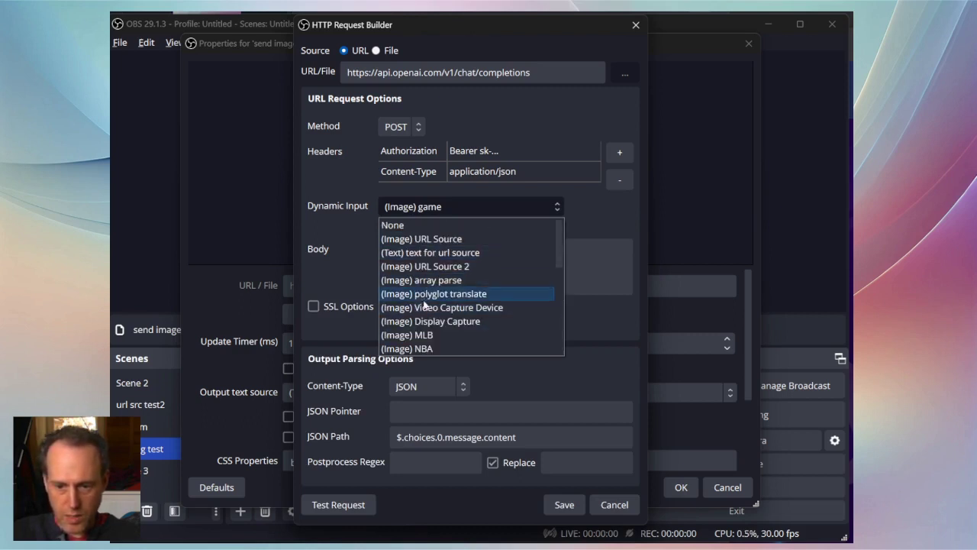
{"action": "scroll", "coordinate": [430, 309], "scroll_direction": "down", "scroll_amount": 1}
{"action": "scroll", "coordinate": [430, 309], "scroll_direction": "down", "scroll_amount": 4}
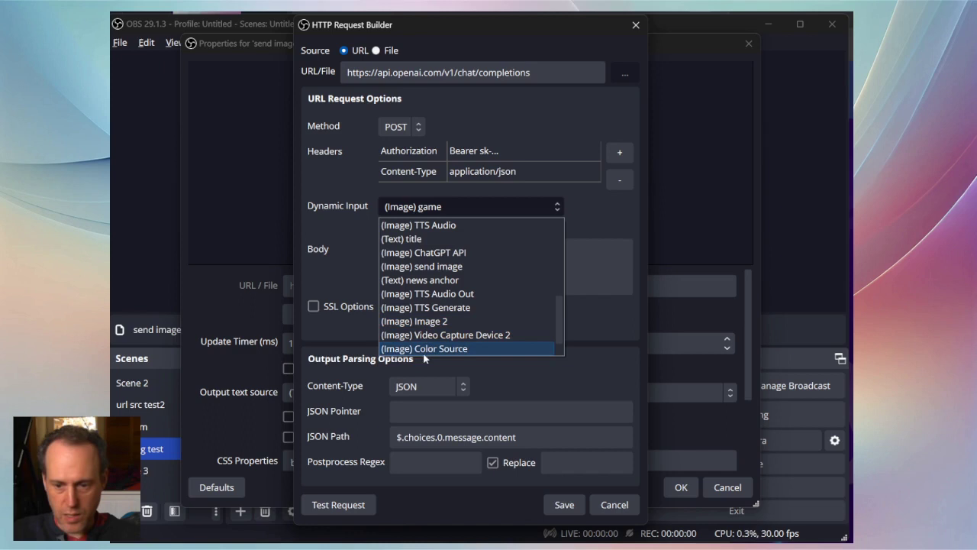
{"action": "scroll", "coordinate": [435, 305], "scroll_direction": "up", "scroll_amount": 1}
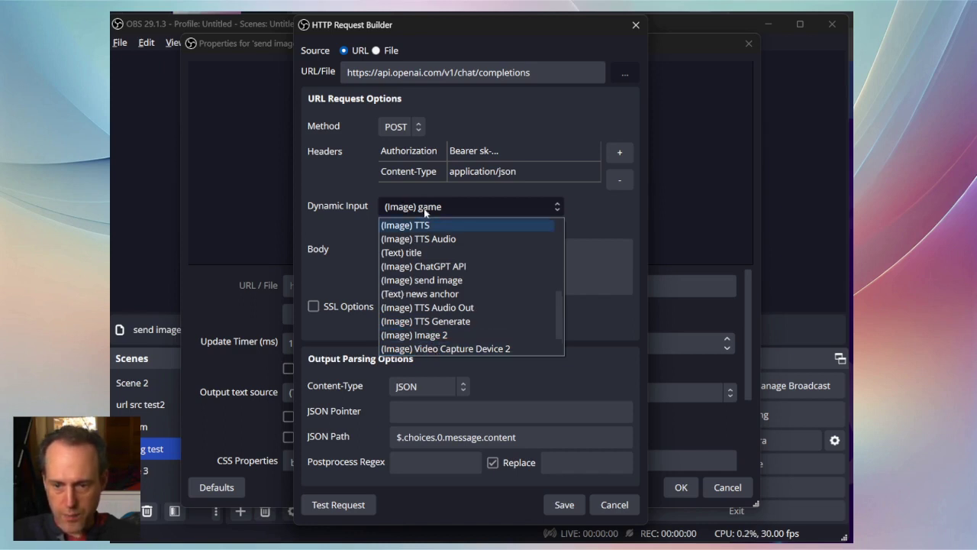
{"action": "left_click", "coordinate": [368, 209]}
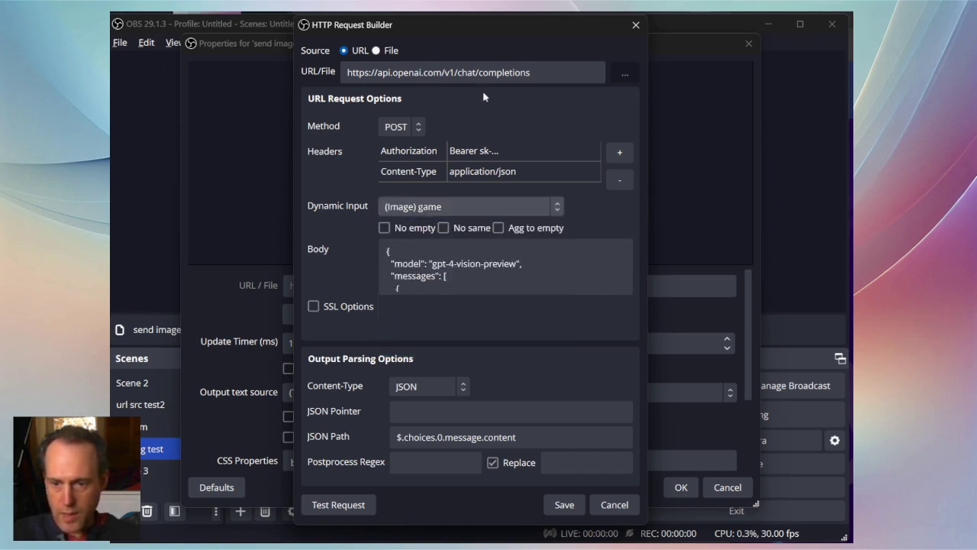
{"action": "left_click_drag", "start_coordinate": [458, 72], "coordinate": [532, 71]}
{"action": "left_click", "coordinate": [527, 73]}
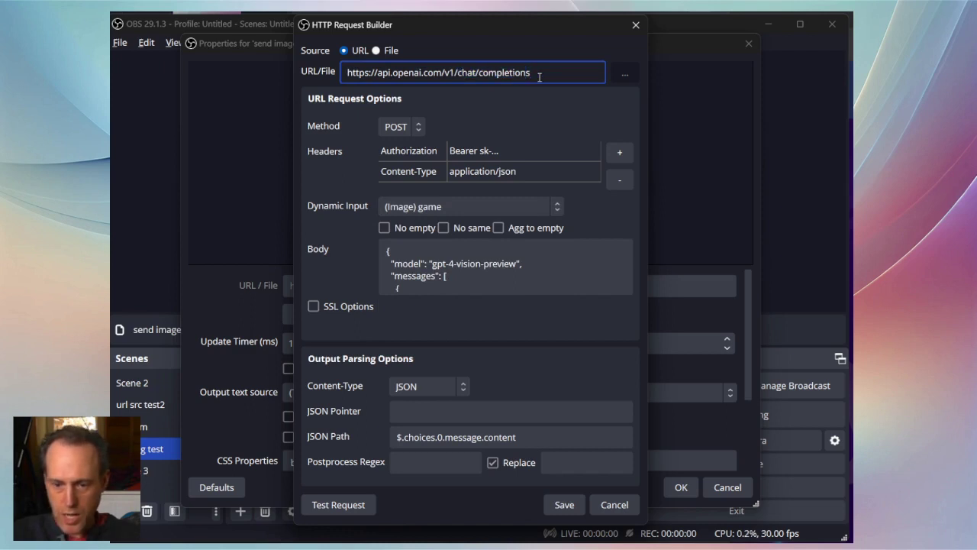
{"action": "key", "text": "ctrl+shift+Left"}
{"action": "key", "text": "ctrl+shift+Left"}
{"action": "key", "text": "ctrl+shift+Left"}
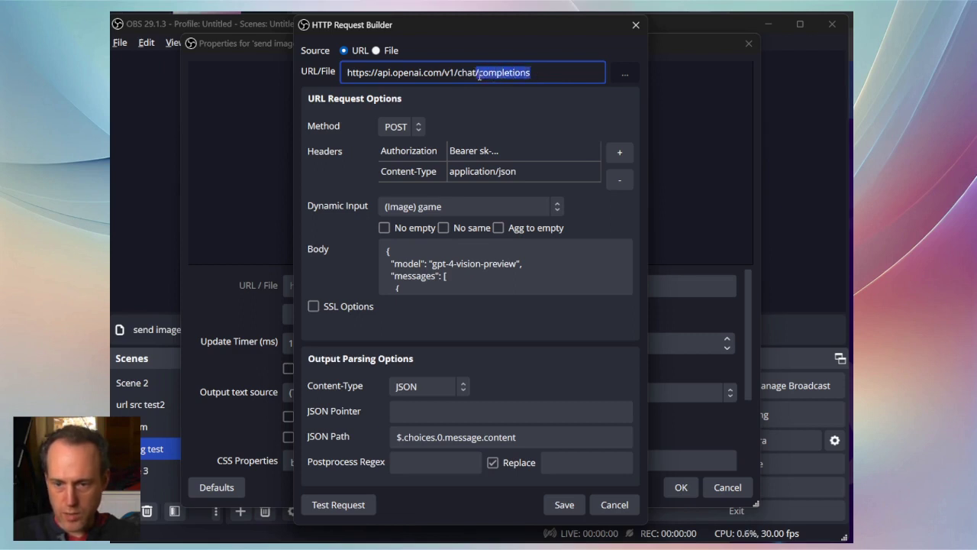
{"action": "left_click", "coordinate": [469, 73]}
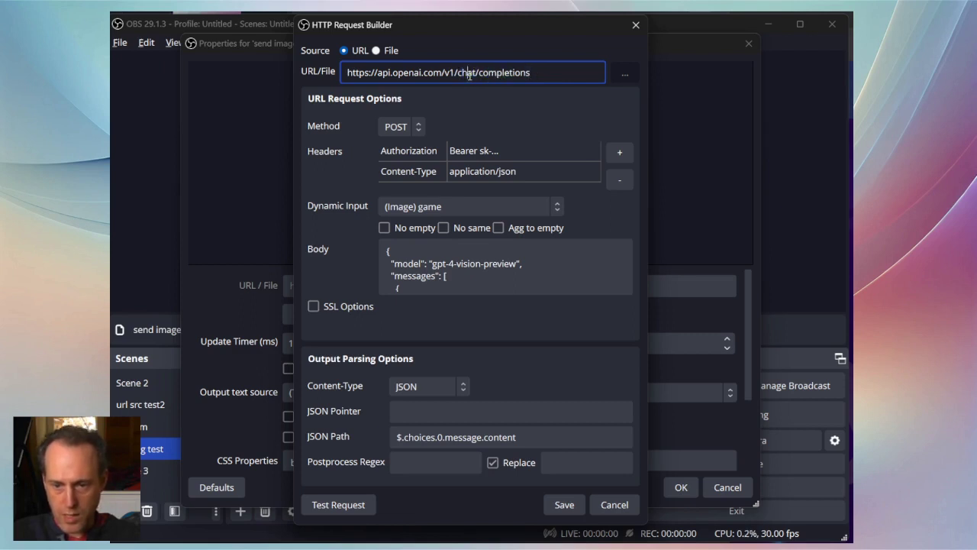
{"action": "left_click_drag", "start_coordinate": [431, 263], "coordinate": [519, 263]}
{"action": "left_click", "coordinate": [476, 263]}
{"action": "scroll", "coordinate": [454, 271], "scroll_direction": "down", "scroll_amount": 1}
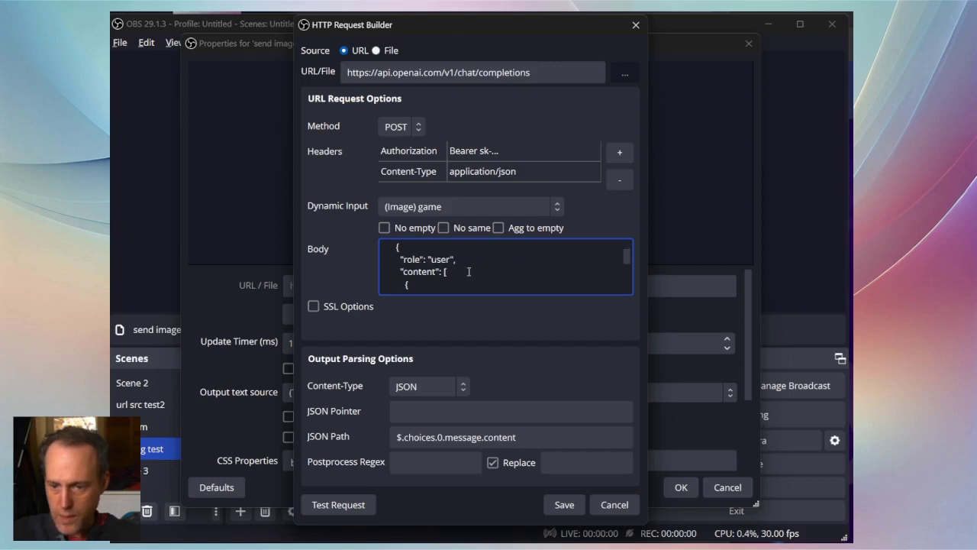
{"action": "scroll", "coordinate": [469, 271], "scroll_direction": "down", "scroll_amount": 2}
{"action": "scroll", "coordinate": [481, 269], "scroll_direction": "up", "scroll_amount": 1}
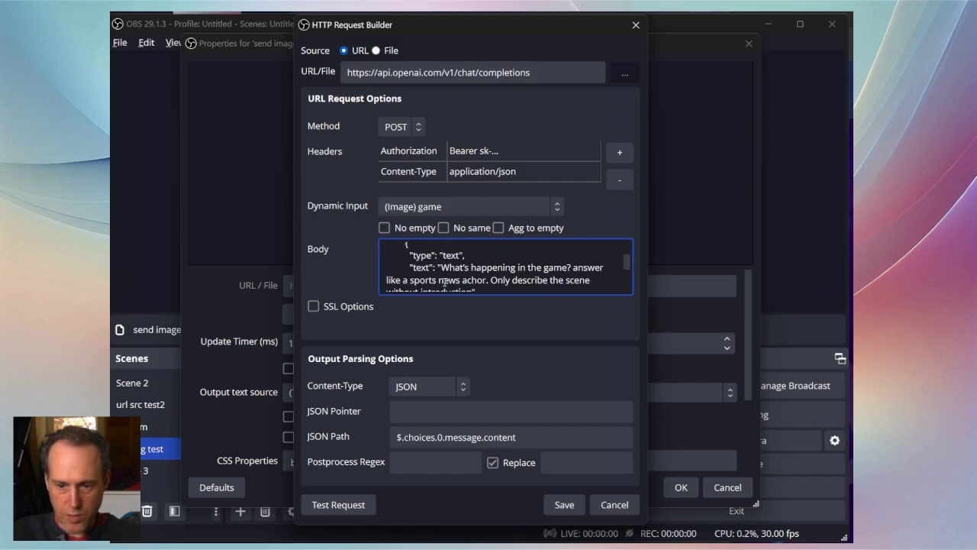
{"action": "scroll", "coordinate": [491, 273], "scroll_direction": "down", "scroll_amount": 1}
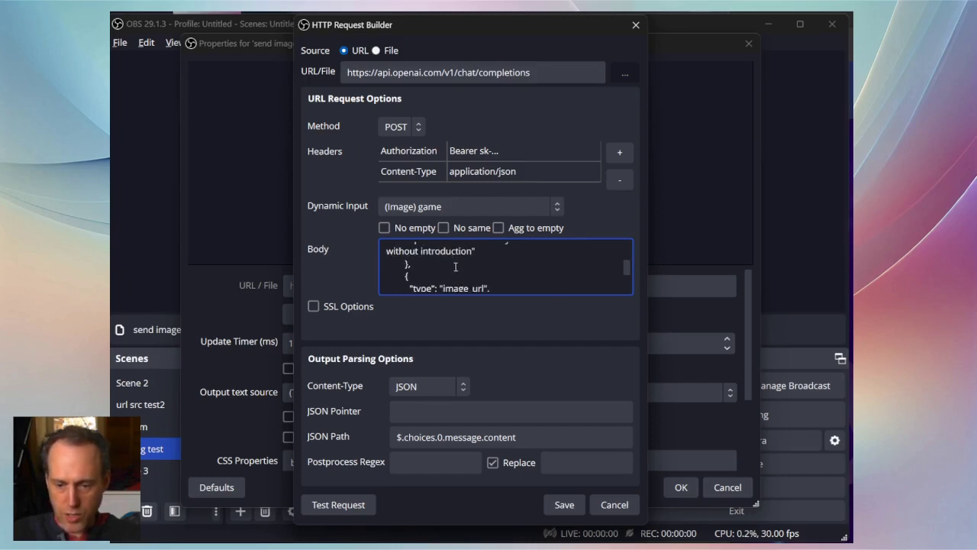
{"action": "scroll", "coordinate": [456, 267], "scroll_direction": "up", "scroll_amount": 1}
{"action": "left_click", "coordinate": [490, 277]}
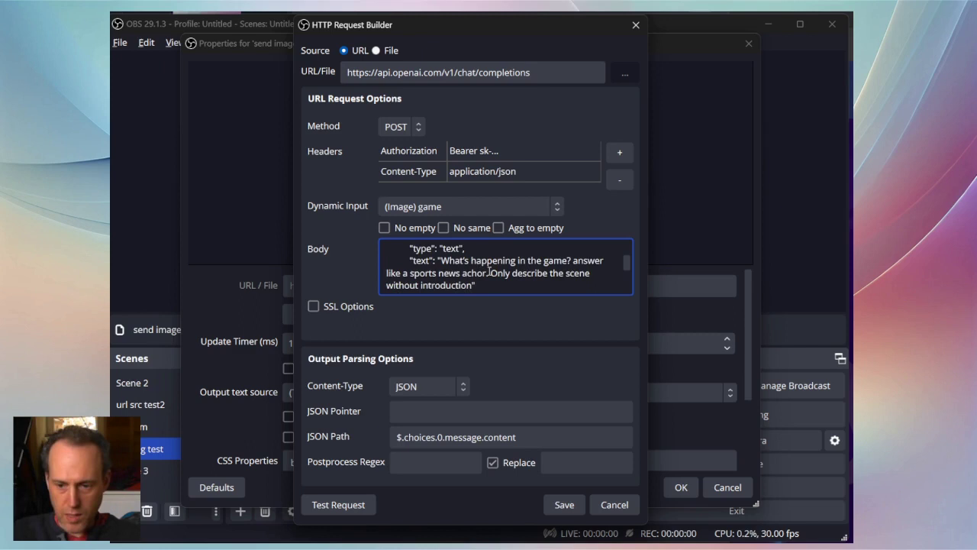
{"action": "double_click", "coordinate": [490, 273]}
{"action": "left_click", "coordinate": [490, 274]}
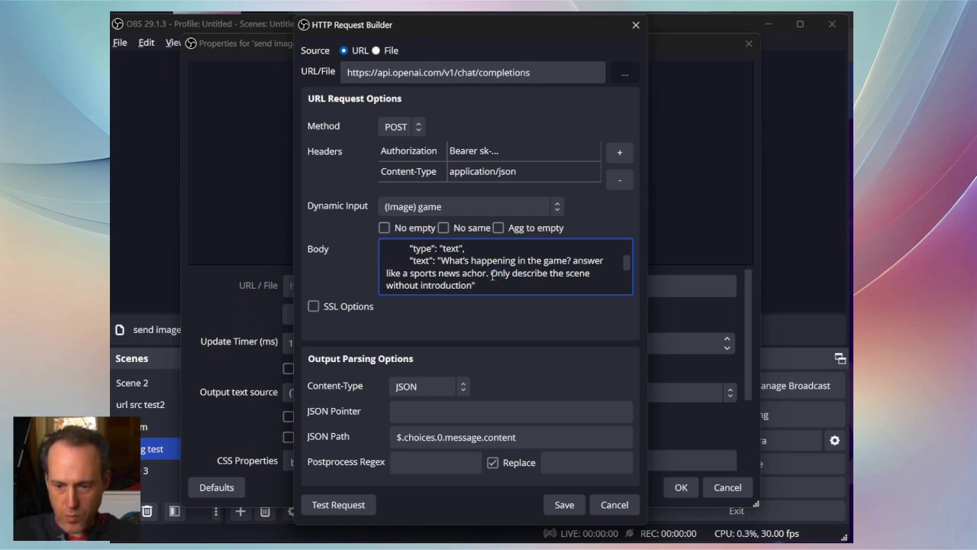
{"action": "double_click", "coordinate": [490, 273]}
{"action": "scroll", "coordinate": [489, 272], "scroll_direction": "down", "scroll_amount": 1}
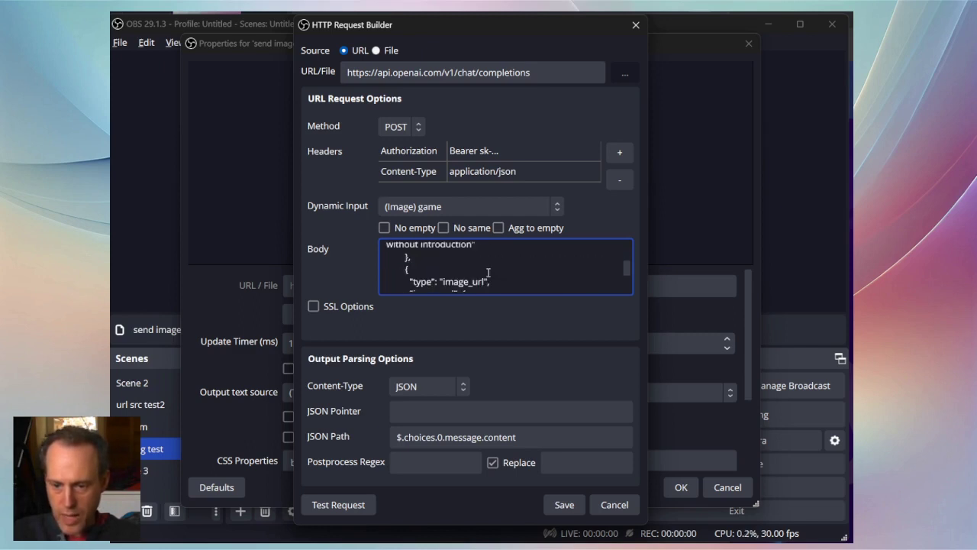
{"action": "scroll", "coordinate": [487, 273], "scroll_direction": "down", "scroll_amount": 1}
{"action": "scroll", "coordinate": [477, 275], "scroll_direction": "up", "scroll_amount": 1}
{"action": "scroll", "coordinate": [470, 276], "scroll_direction": "down", "scroll_amount": 1}
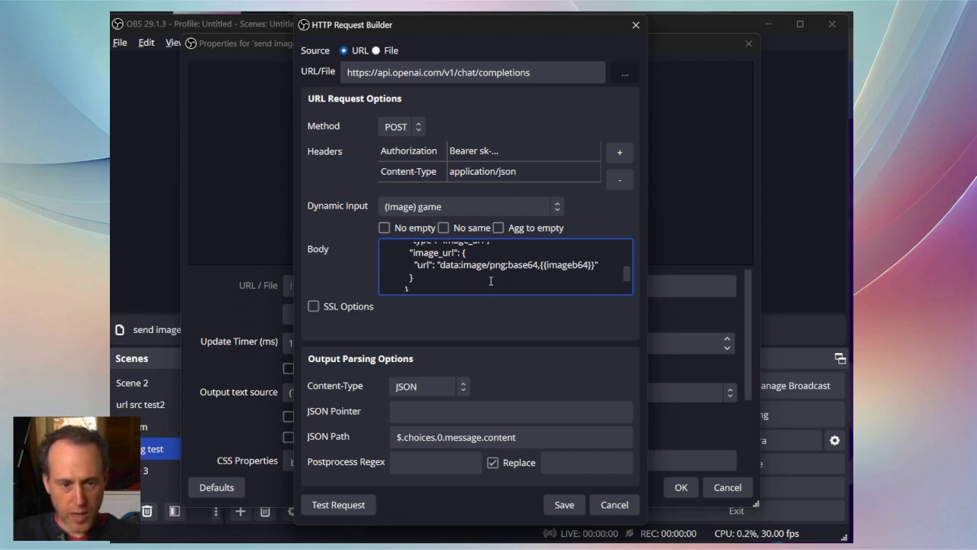
{"action": "double_click", "coordinate": [572, 265]}
{"action": "left_click", "coordinate": [431, 208]}
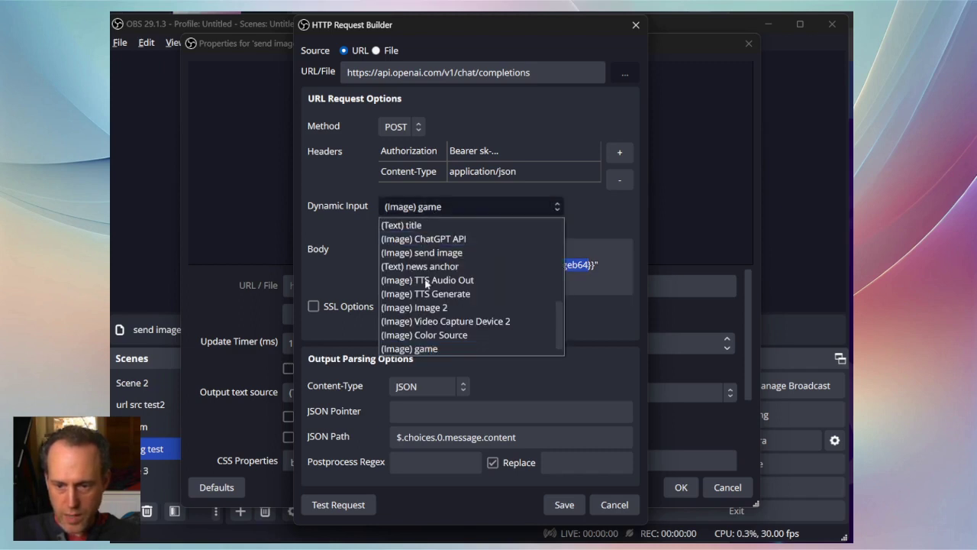
{"action": "left_click", "coordinate": [427, 349]}
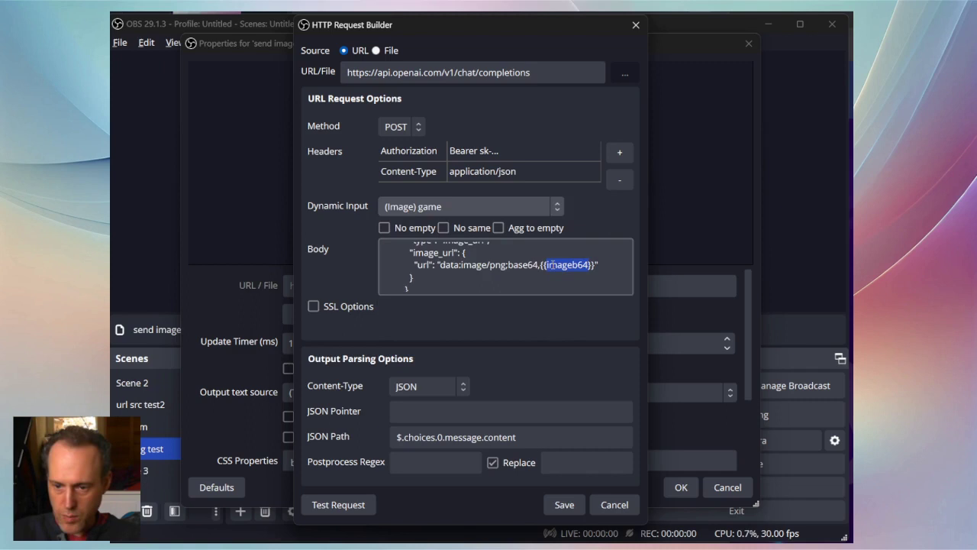
{"action": "left_click_drag", "start_coordinate": [537, 266], "coordinate": [597, 266]}
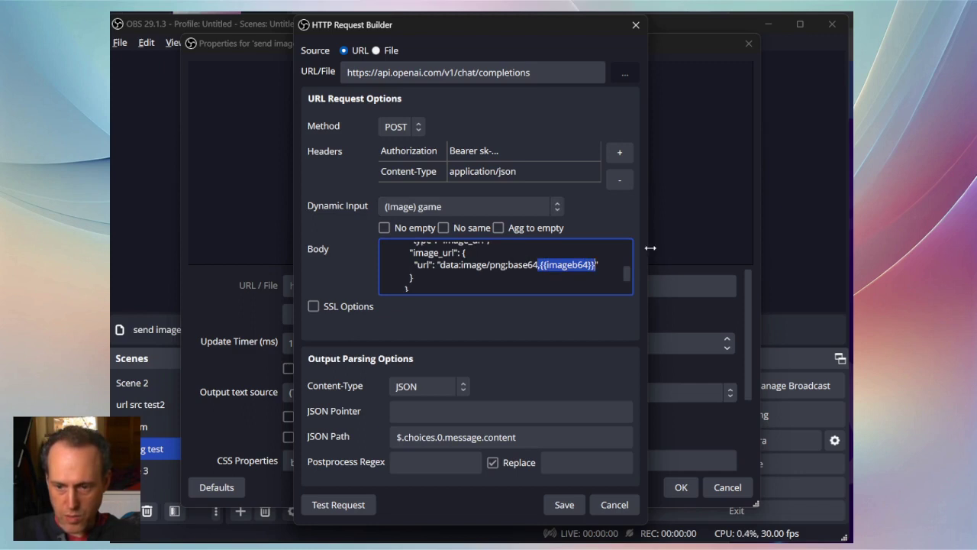
{"action": "scroll", "coordinate": [491, 271], "scroll_direction": "down", "scroll_amount": 1}
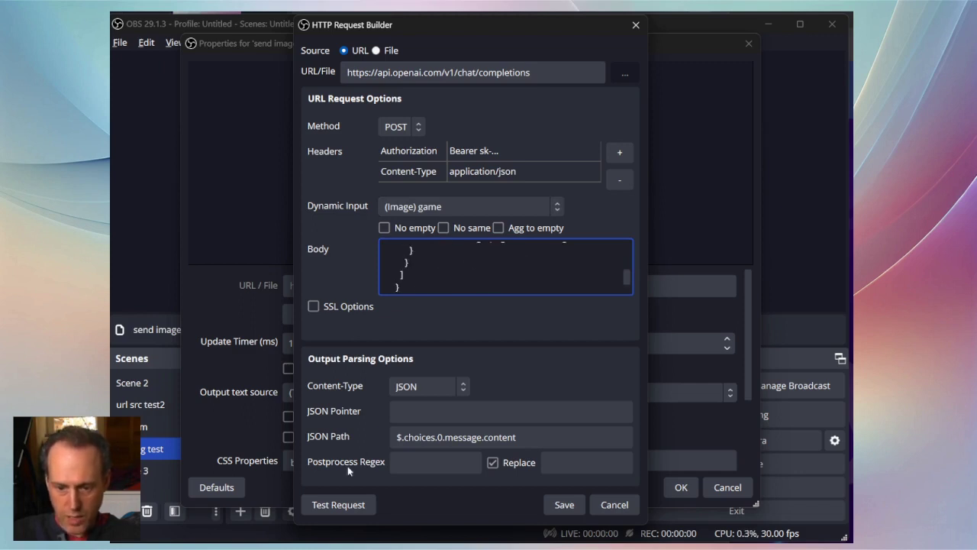
{"action": "left_click", "coordinate": [341, 504]}
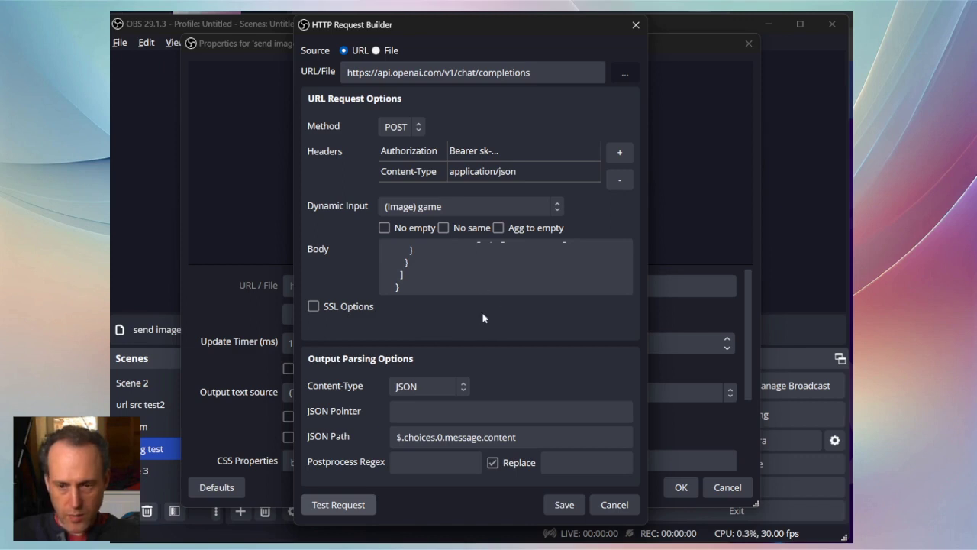
- Dismiss the test response, check the JSON Path setting, and save the vision request
{"action": "left_click_drag", "start_coordinate": [614, 265], "coordinate": [614, 273]}
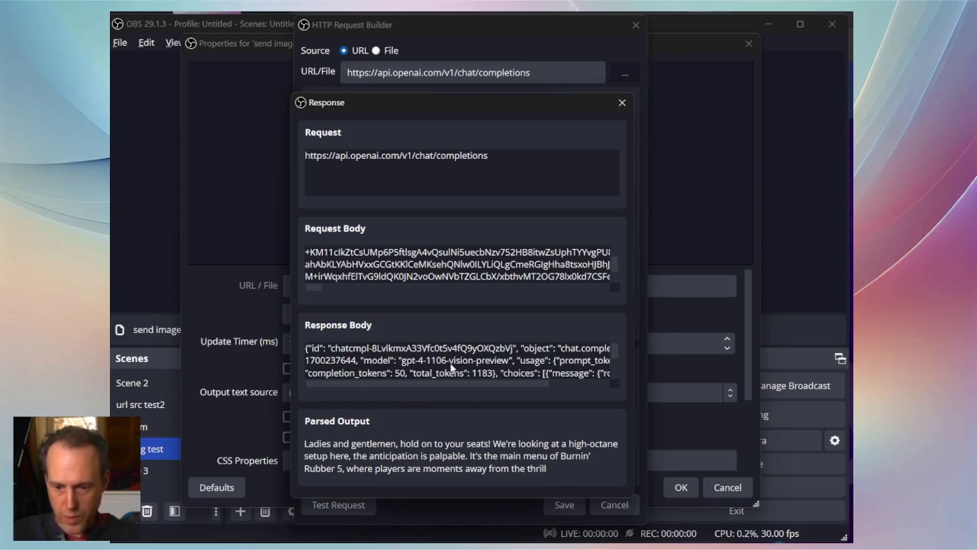
{"action": "key", "text": "Escape"}
{"action": "left_click", "coordinate": [410, 437]}
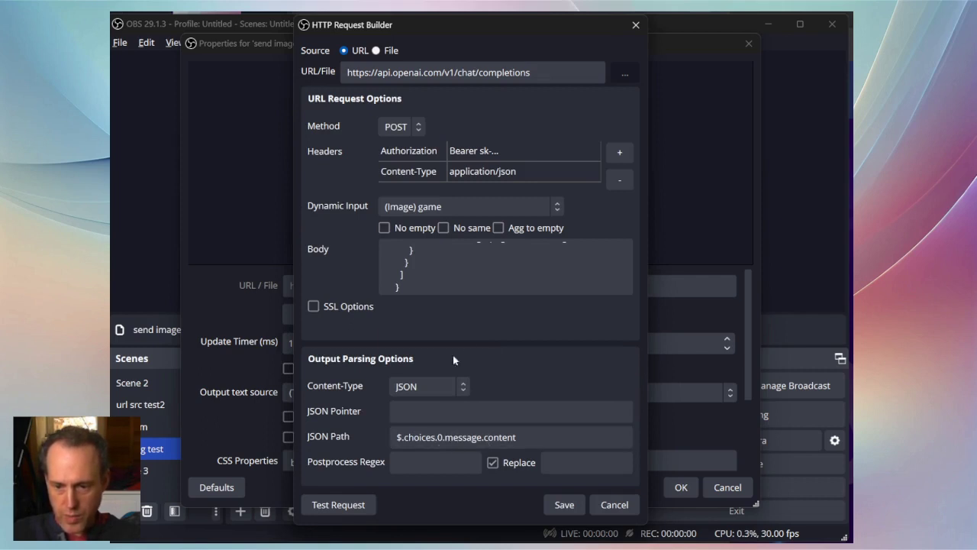
{"action": "scroll", "coordinate": [459, 275], "scroll_direction": "up", "scroll_amount": 5}
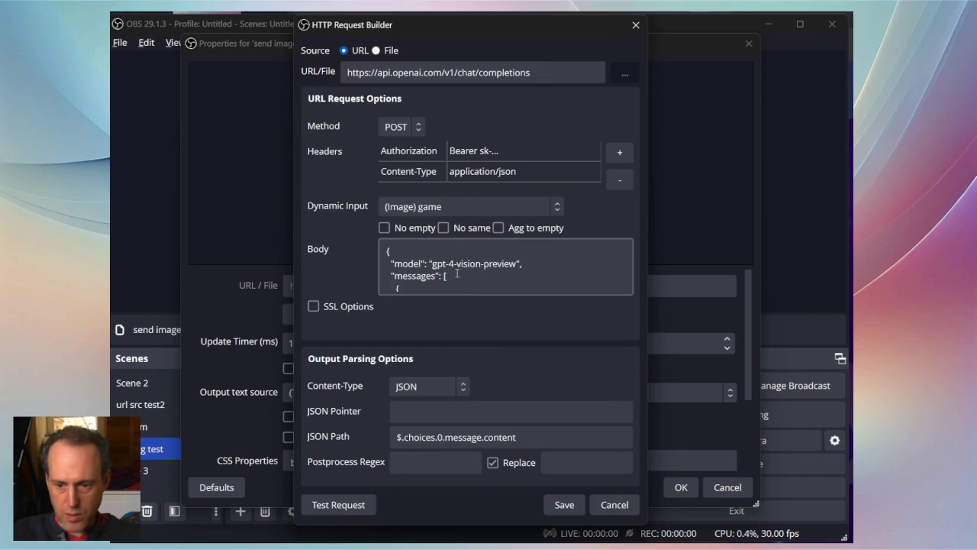
{"action": "scroll", "coordinate": [455, 268], "scroll_direction": "down", "scroll_amount": 5}
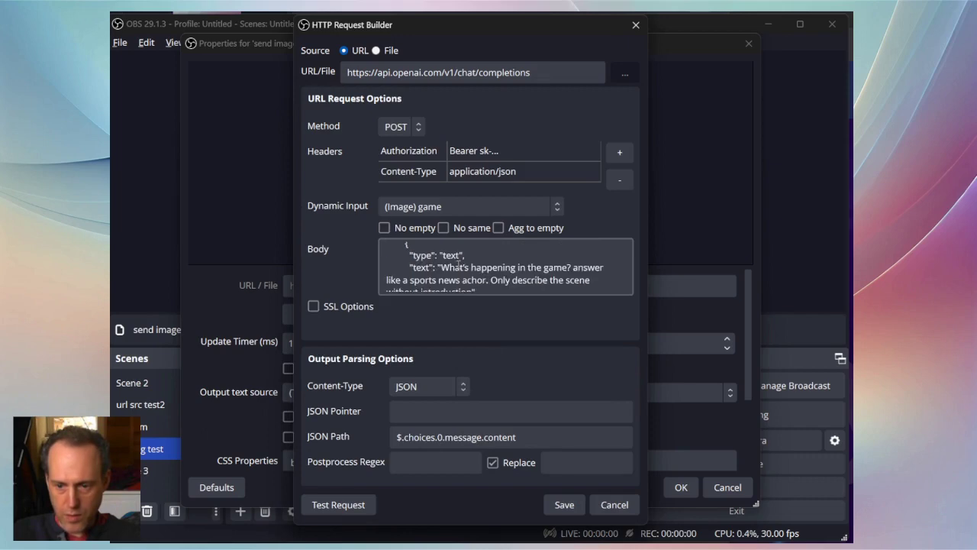
{"action": "left_click", "coordinate": [566, 501]}
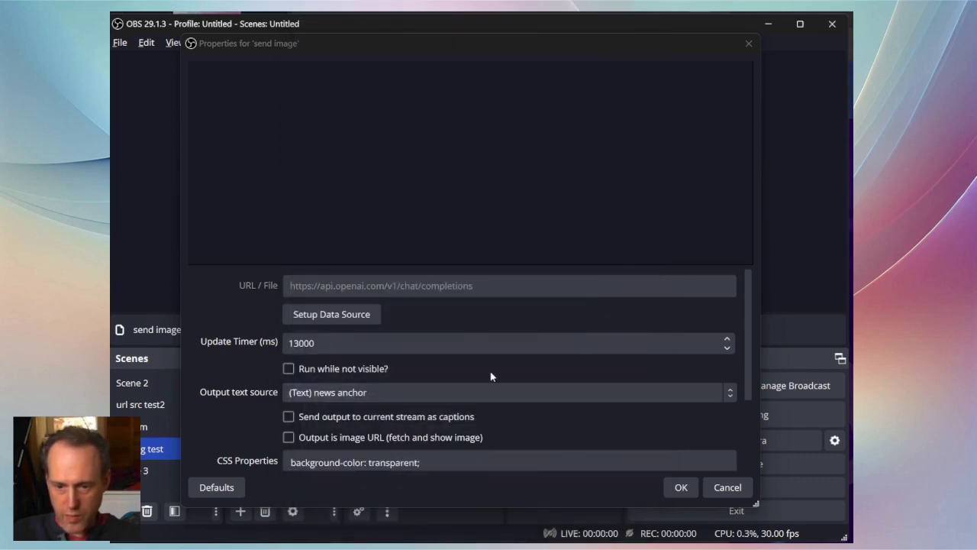
- Confirm the send image properties and open the TTS Generate source's request builder
{"action": "left_click", "coordinate": [681, 487]}
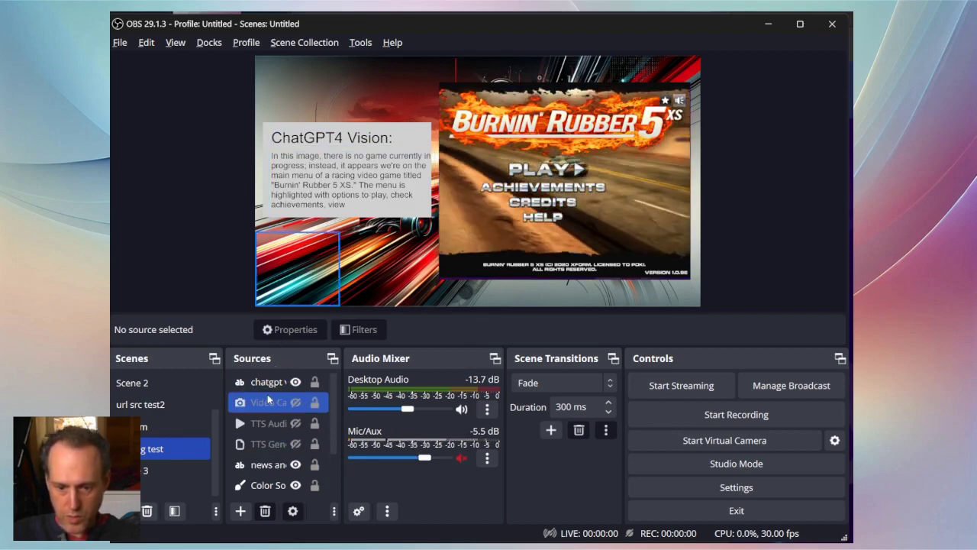
{"action": "left_click", "coordinate": [255, 443]}
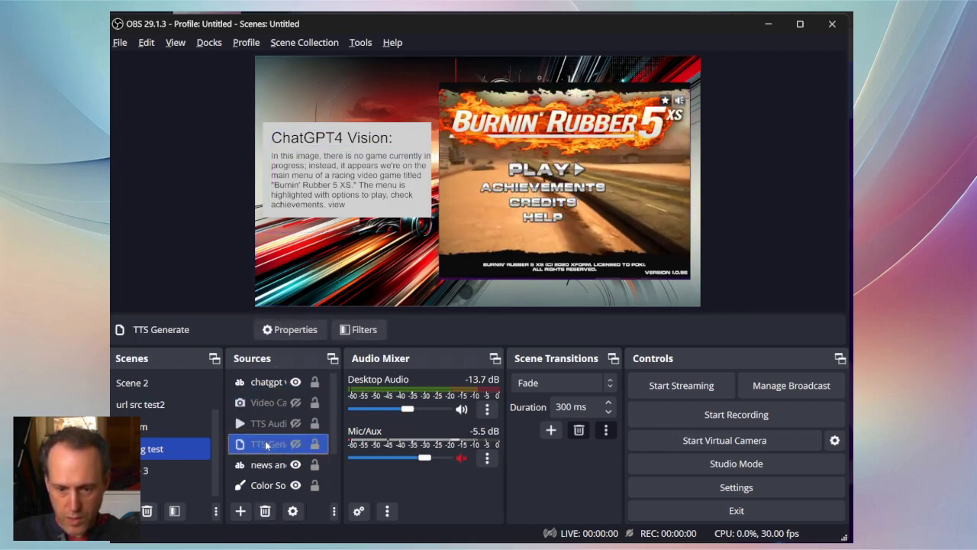
{"action": "left_click", "coordinate": [297, 329]}
{"action": "left_click", "coordinate": [328, 312]}
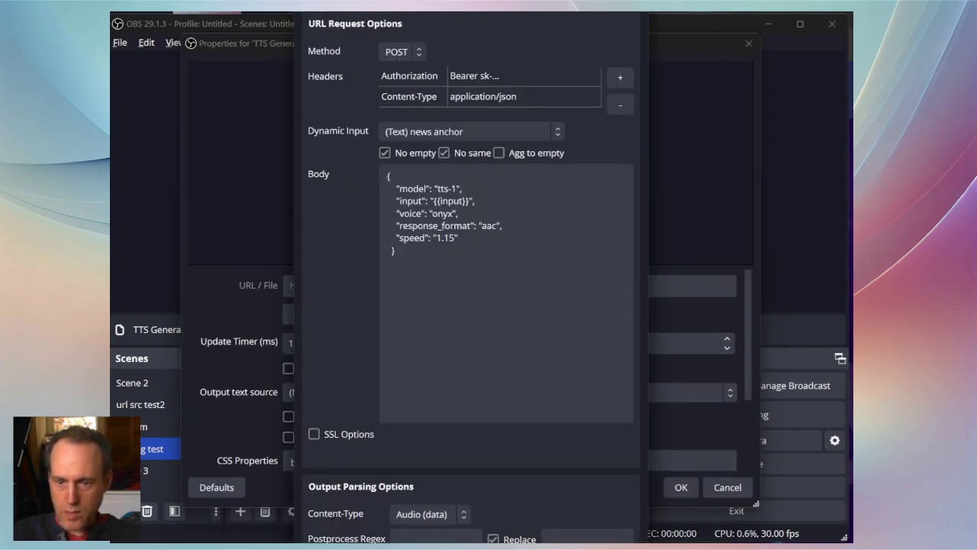
- Review the speech endpoint URL and body (onyx voice, aac format), then close the builder
{"action": "left_click", "coordinate": [460, 299]}
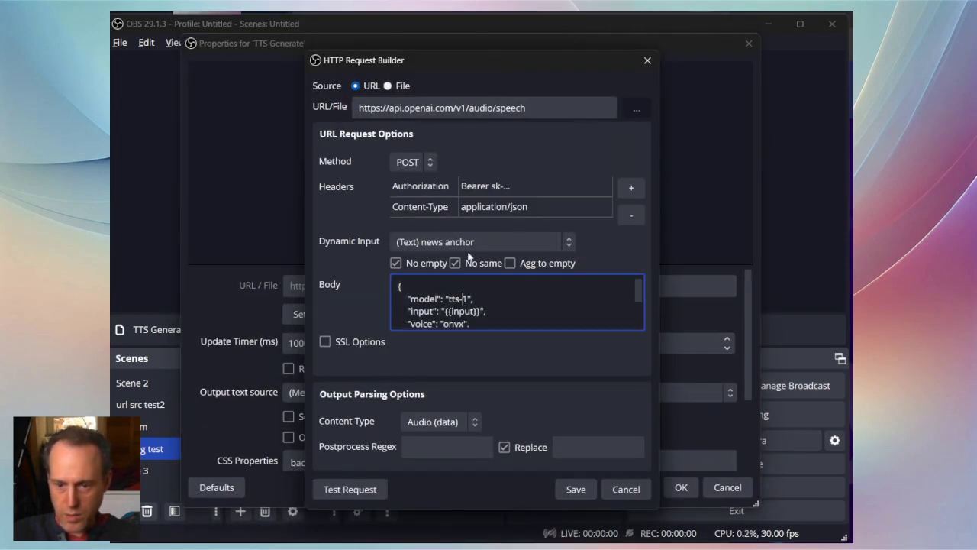
{"action": "triple_click", "coordinate": [483, 107]}
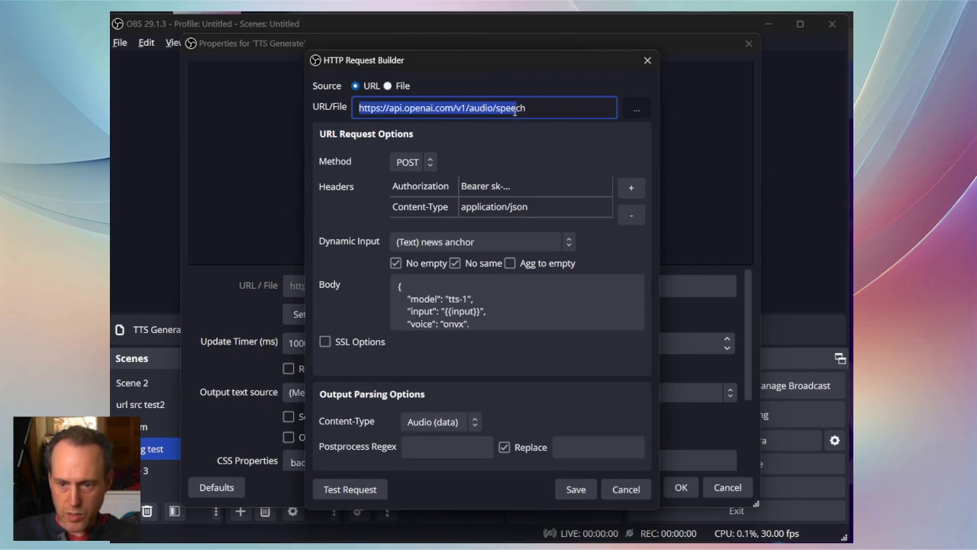
{"action": "left_click", "coordinate": [453, 301]}
{"action": "scroll", "coordinate": [458, 314], "scroll_direction": "down", "scroll_amount": 2}
{"action": "double_click", "coordinate": [454, 283]}
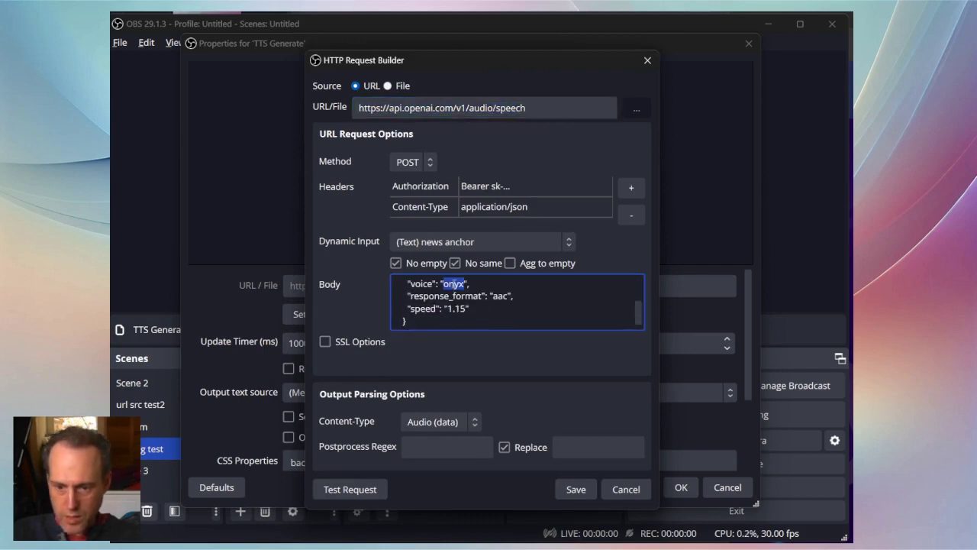
{"action": "double_click", "coordinate": [501, 296]}
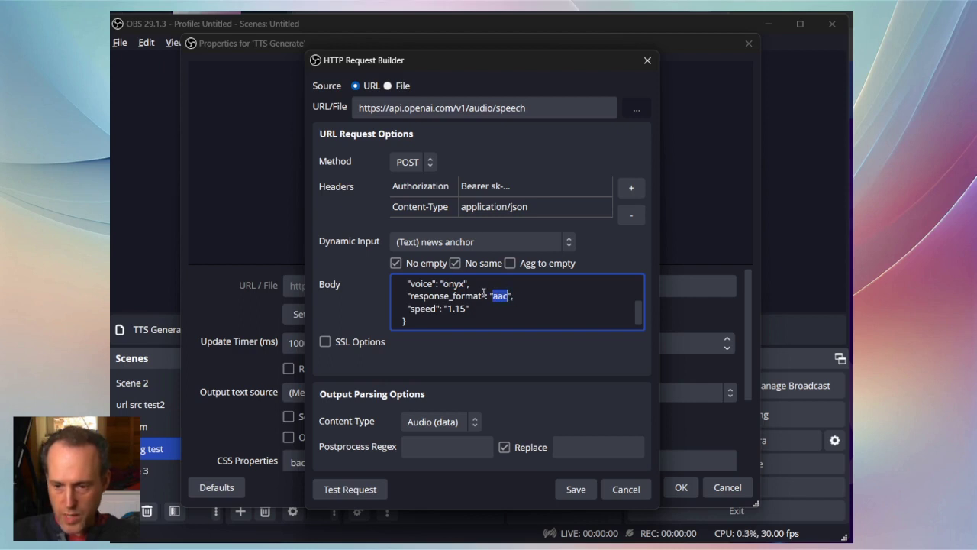
{"action": "scroll", "coordinate": [483, 314], "scroll_direction": "up", "scroll_amount": 2}
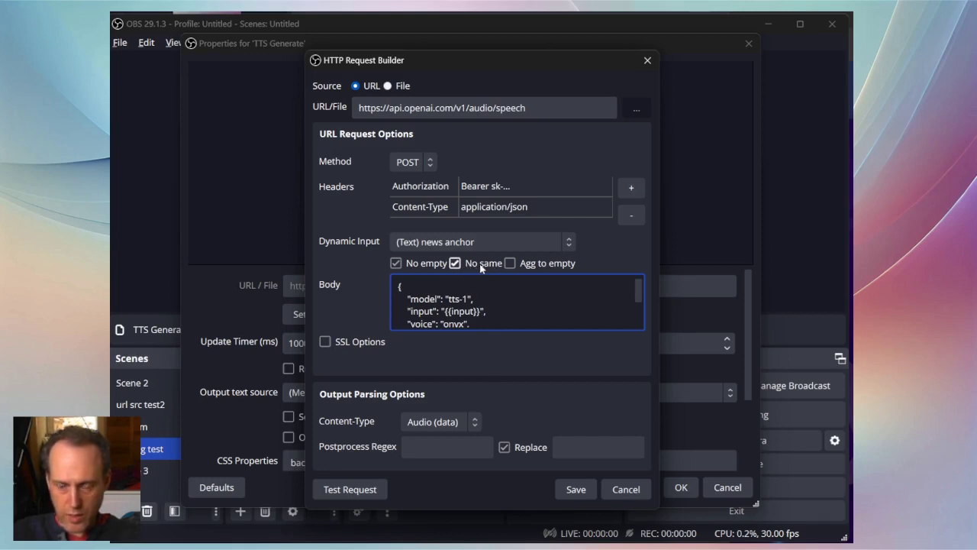
{"action": "key", "text": "Escape"}
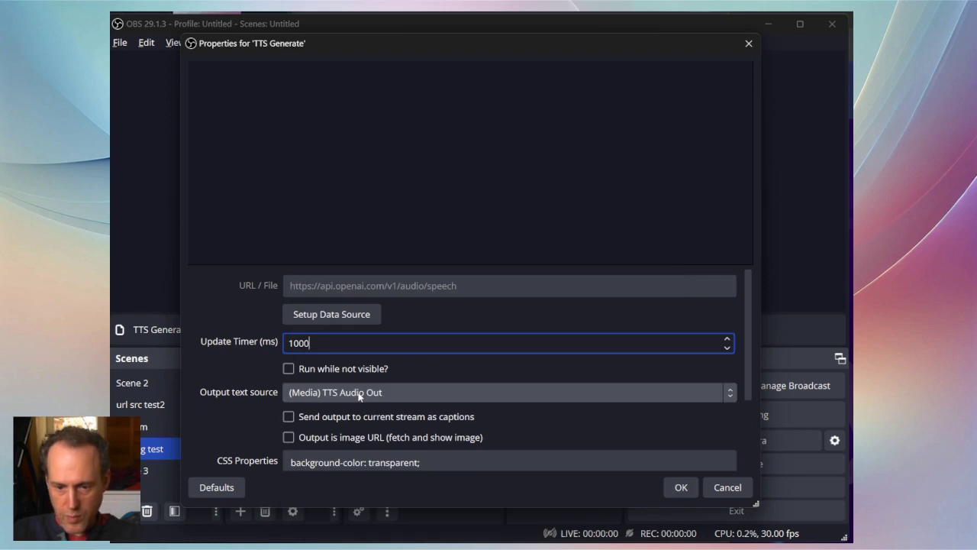
- Confirm TTS Audio Out's local file points to temp.aac, then cancel without changes
{"action": "left_click", "coordinate": [360, 393]}
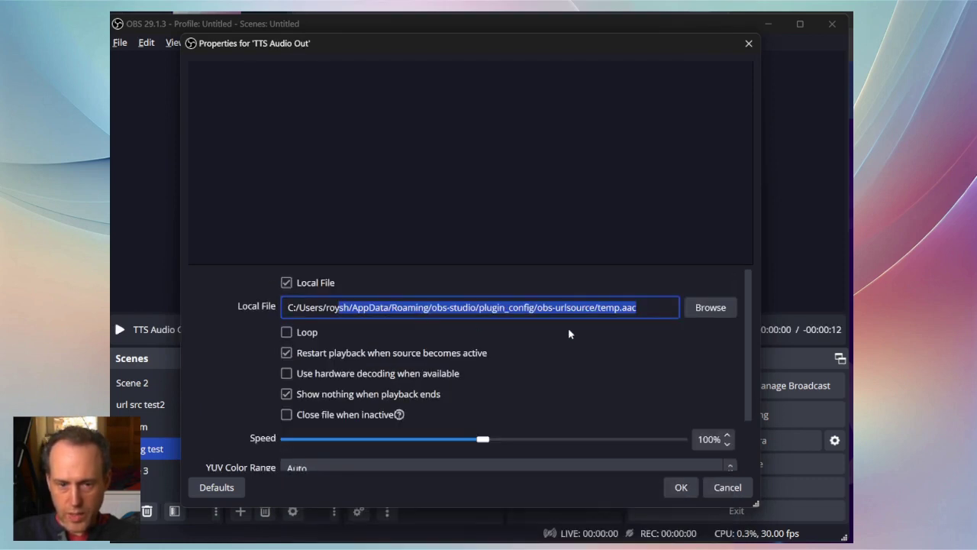
{"action": "left_click", "coordinate": [615, 314]}
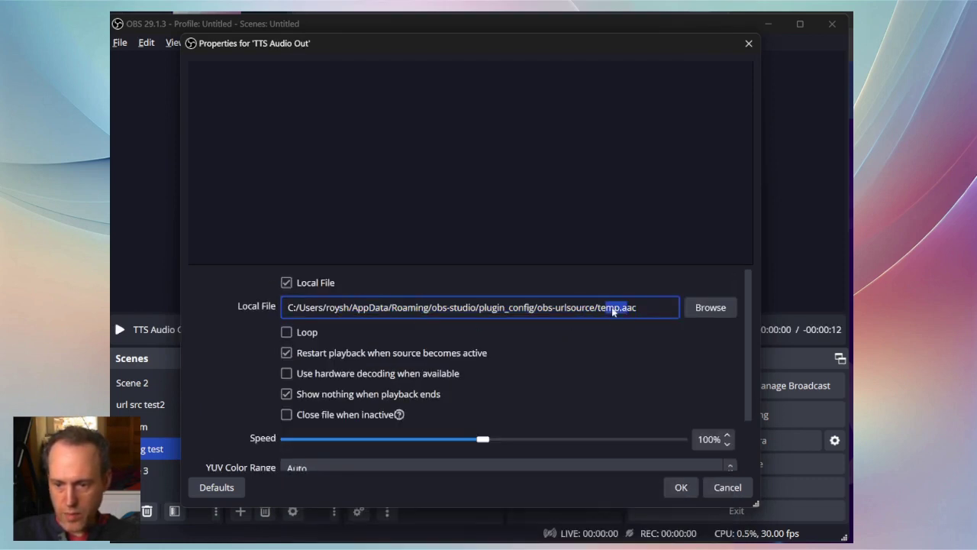
{"action": "left_click", "coordinate": [718, 486]}
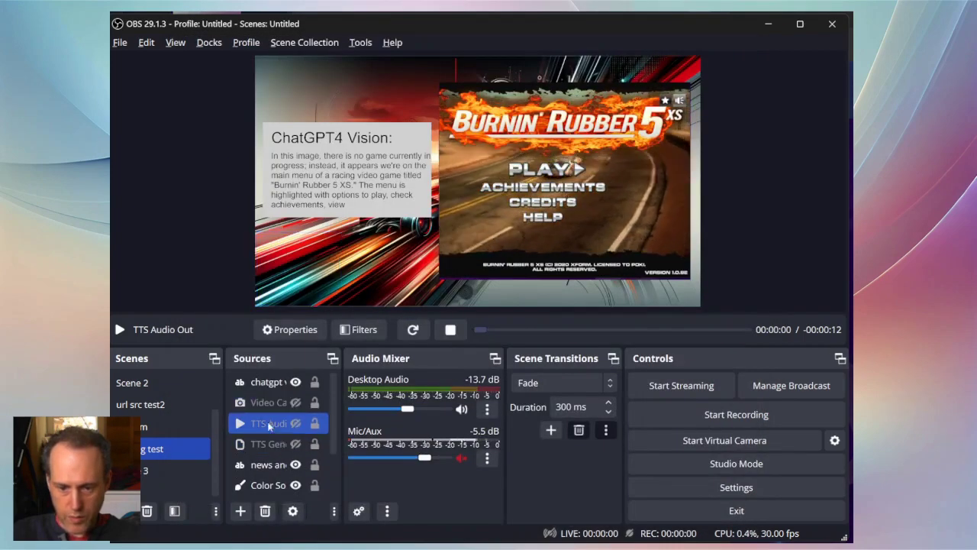
- Make TTS Audio Out visible so the new starting-grid commentary plays aloud
{"action": "scroll", "coordinate": [260, 439], "scroll_direction": "down", "scroll_amount": 1}
{"action": "left_click", "coordinate": [255, 428]}
{"action": "left_click", "coordinate": [259, 485]}
{"action": "left_click", "coordinate": [260, 471]}
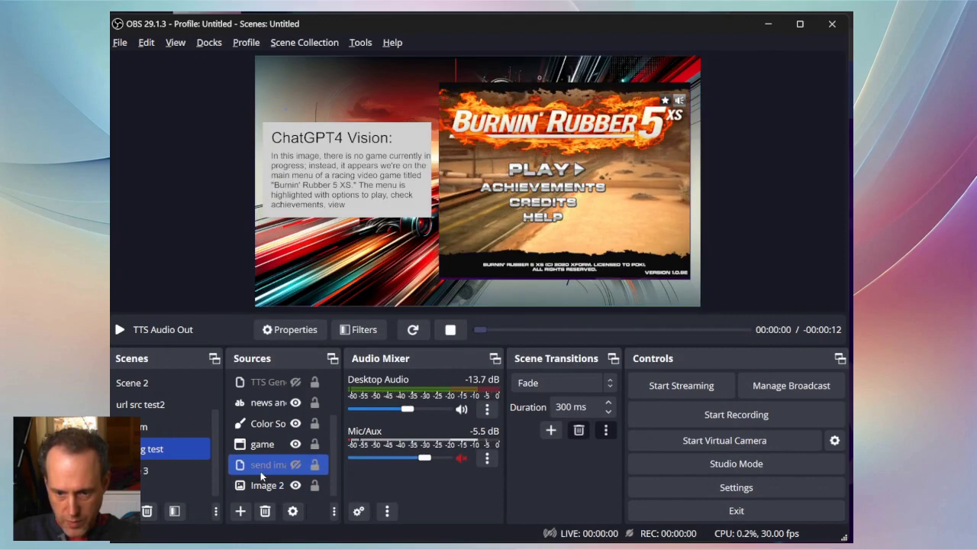
{"action": "scroll", "coordinate": [260, 471], "scroll_direction": "up", "scroll_amount": 1}
{"action": "scroll", "coordinate": [329, 479], "scroll_direction": "down", "scroll_amount": 1}
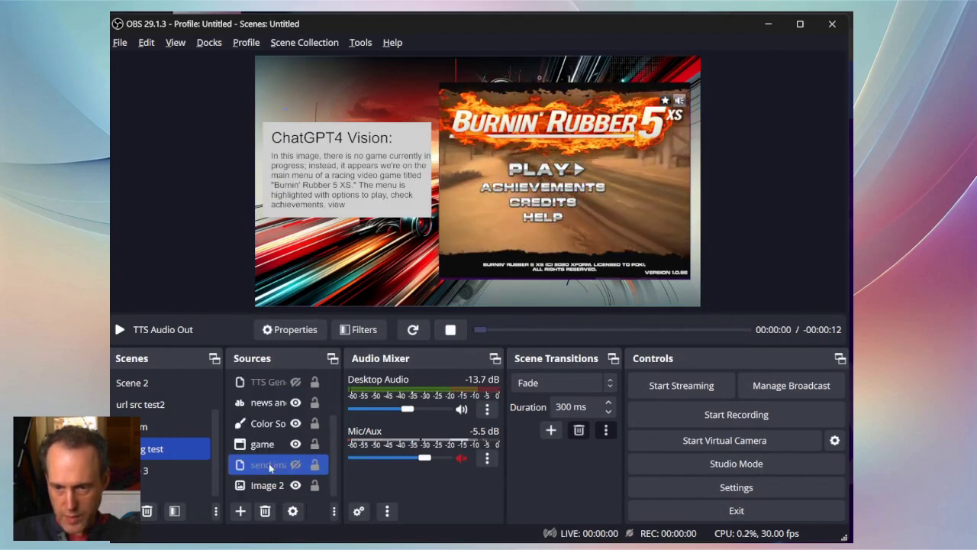
{"action": "scroll", "coordinate": [296, 459], "scroll_direction": "up", "scroll_amount": 1}
{"action": "left_click", "coordinate": [294, 426]}
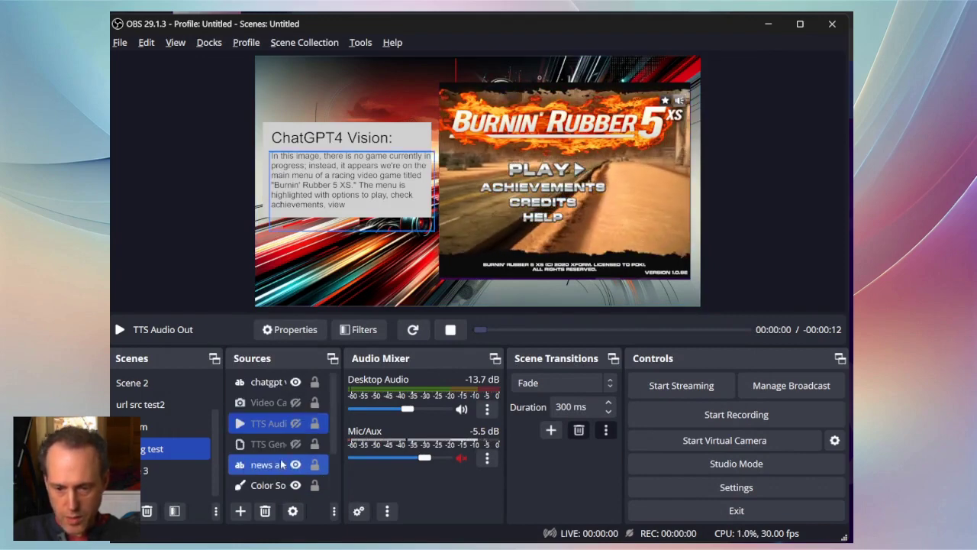
{"action": "left_click", "coordinate": [296, 423]}
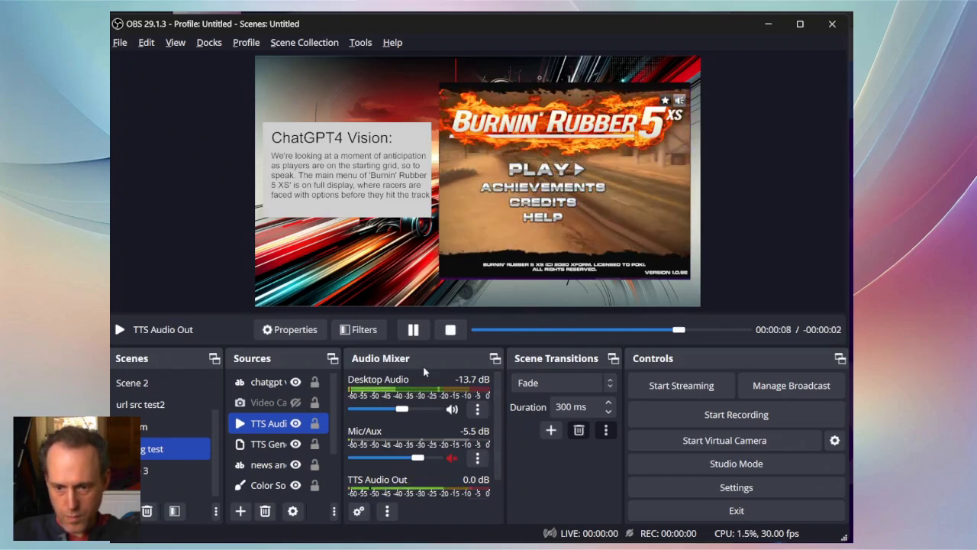
{"action": "scroll", "coordinate": [287, 451], "scroll_direction": "down", "scroll_amount": 1}
{"action": "left_click", "coordinate": [289, 464]}
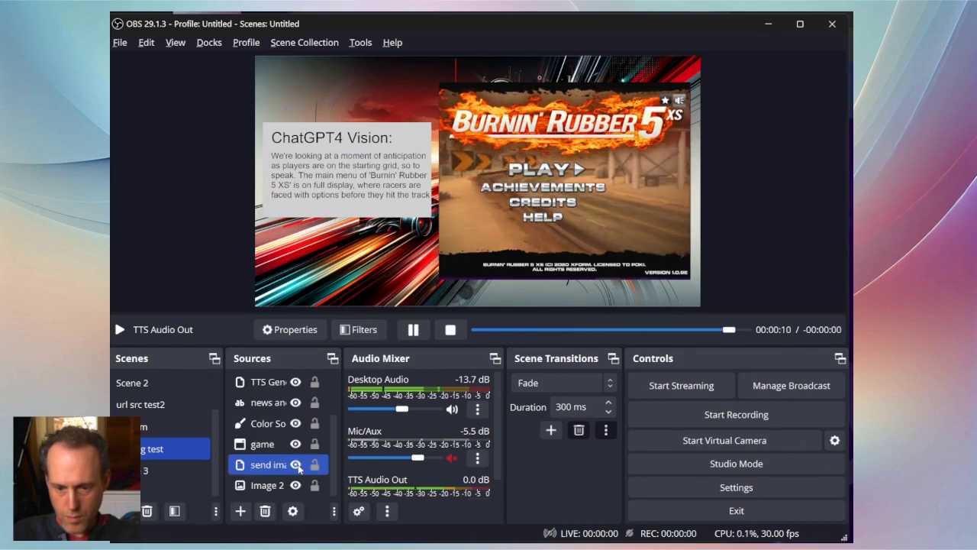
- Turn off send image's visibility so game frames stop going to GPT-4 Vision
{"action": "left_click", "coordinate": [296, 465]}
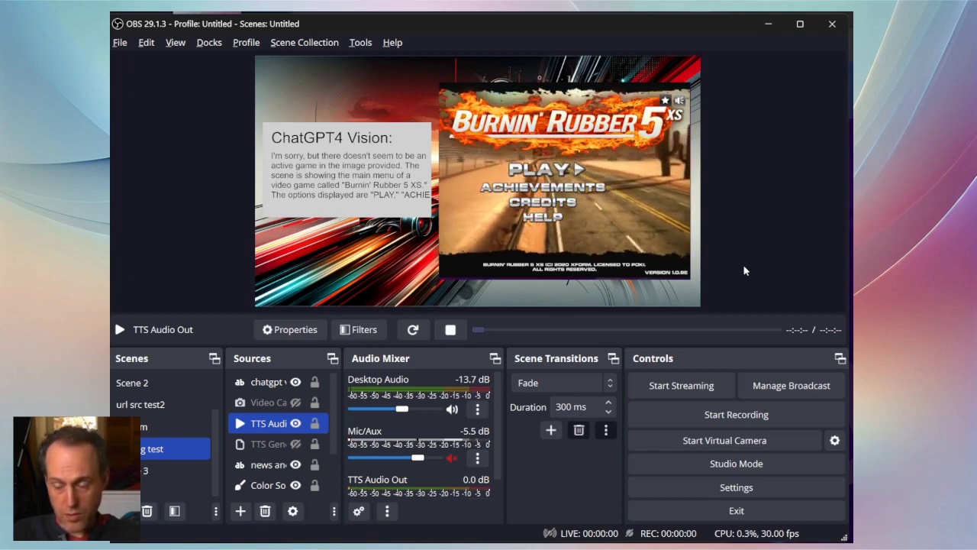
{"action": "scroll", "coordinate": [287, 438], "scroll_direction": "down", "scroll_amount": 1}
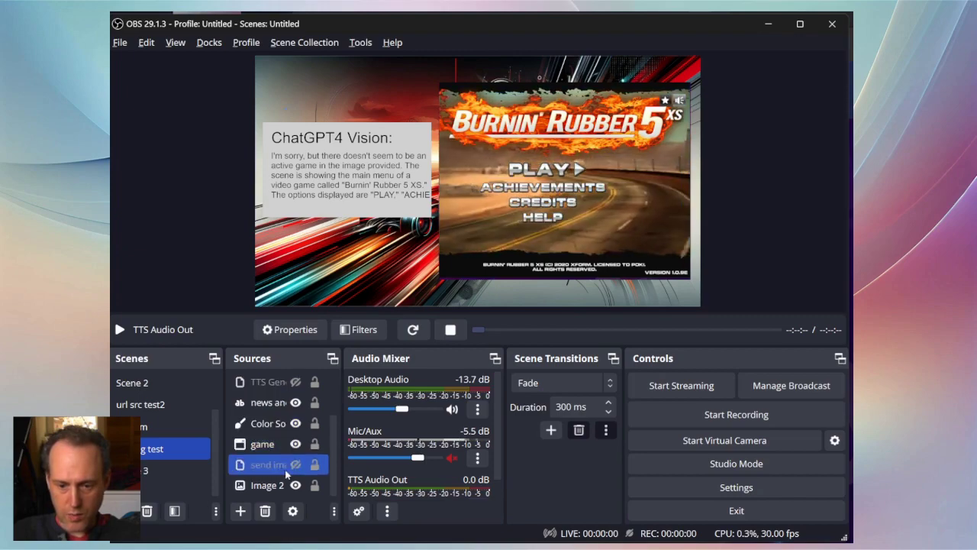
{"action": "scroll", "coordinate": [288, 466], "scroll_direction": "up", "scroll_amount": 1}
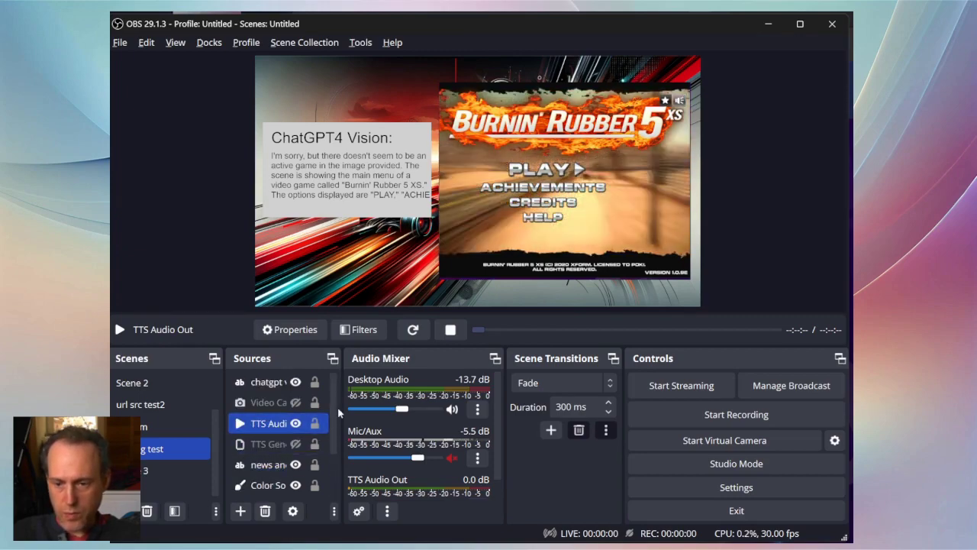